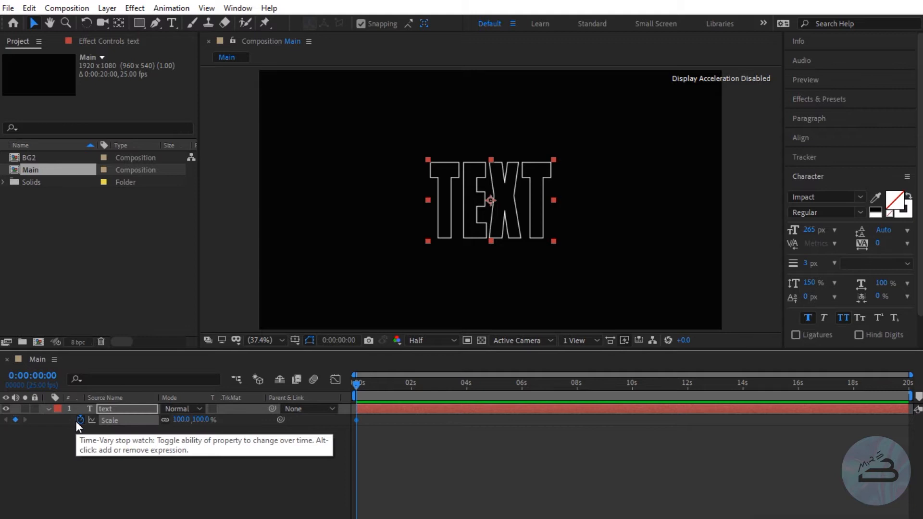
Shorten the work area to about 4 seconds and keyframe the text layer's Scale to 130% at 1 second
drag(909, 396, 469, 397)
drag(909, 374, 448, 400)
text(130)
click(160, 440)
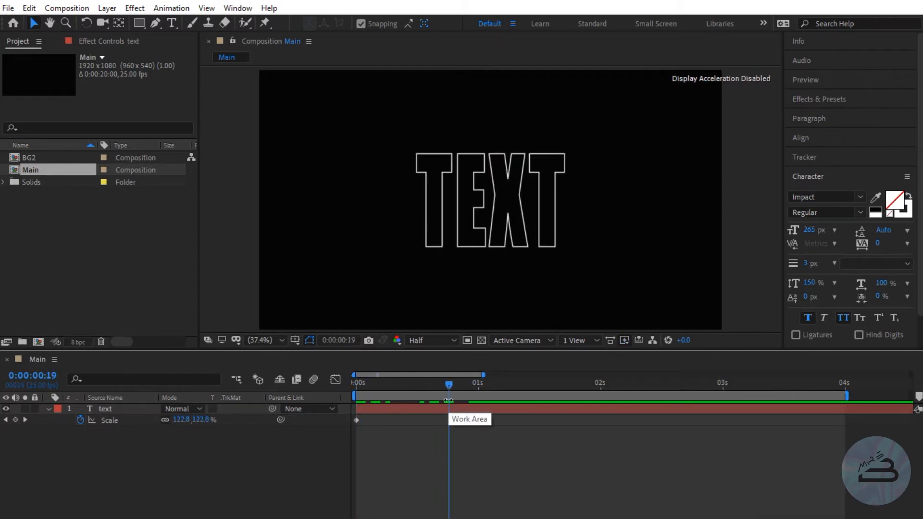
Apply the Echo effect from the Time category to the text layer
click(106, 410)
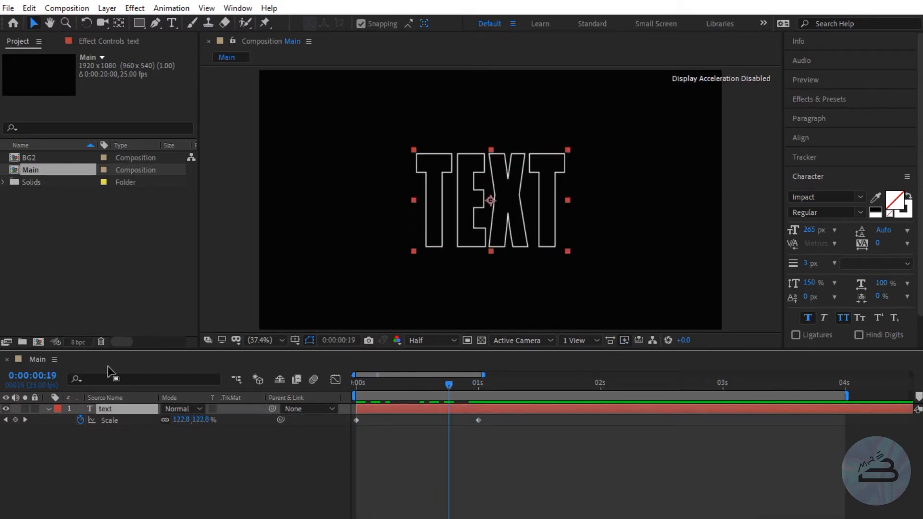
click(135, 8)
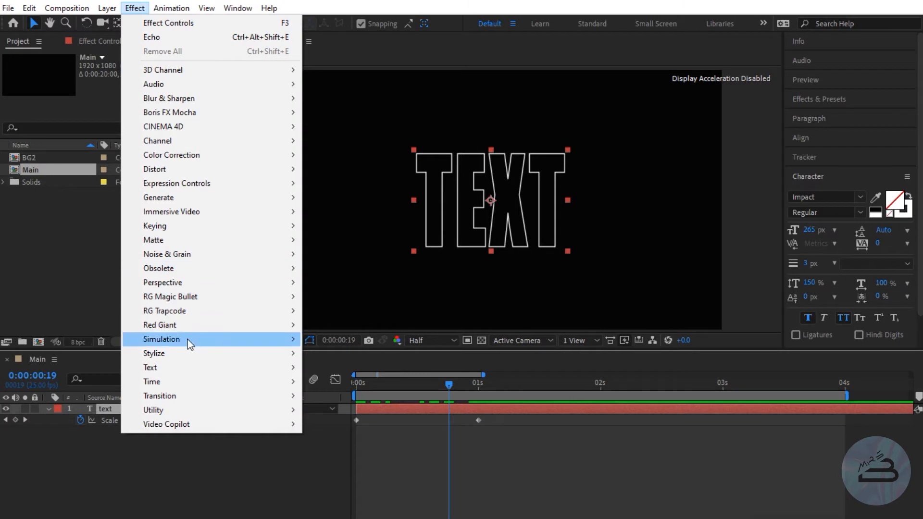
mouse_move(189, 388)
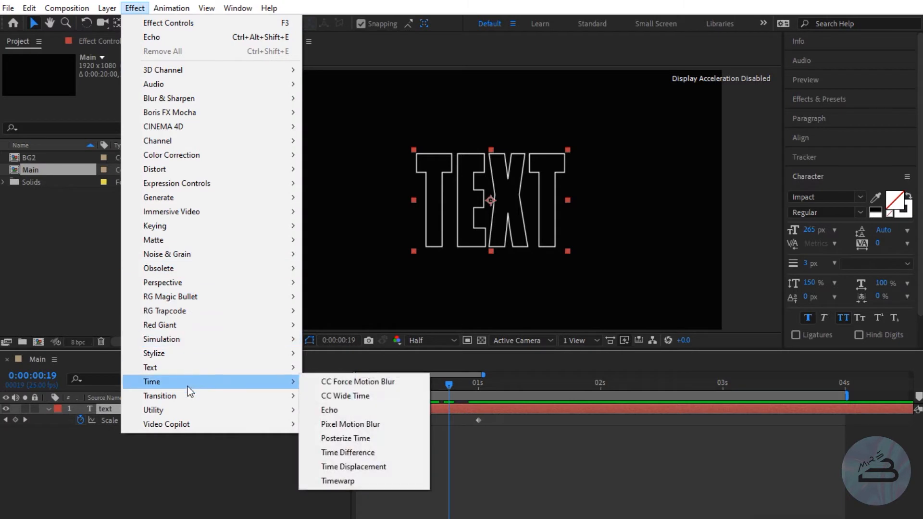
click(321, 409)
Set the text layer's Echo effect to 8 echoes with an Echo Time of -0.023 seconds
click(109, 91)
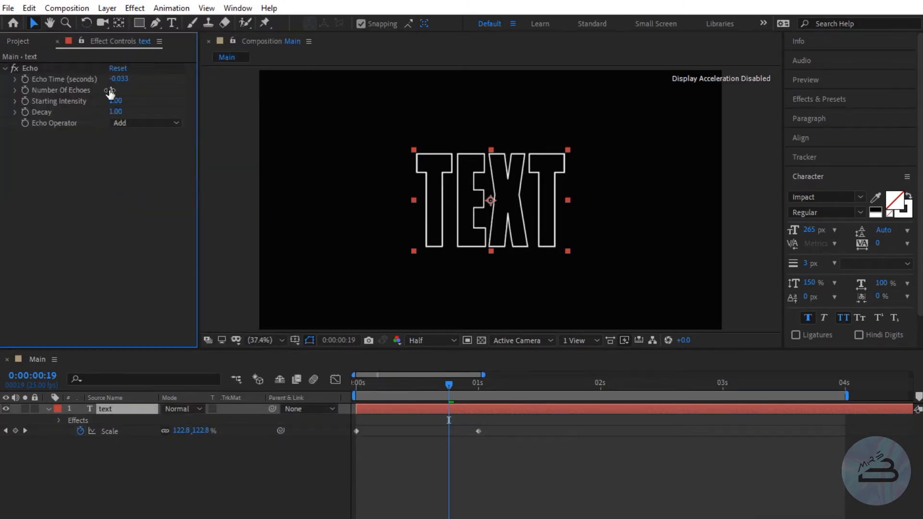
click(121, 79)
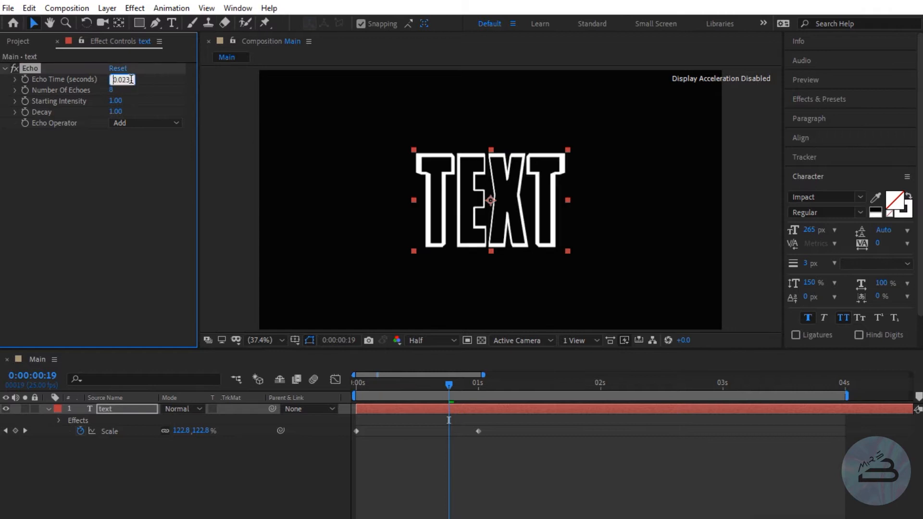
click(129, 202)
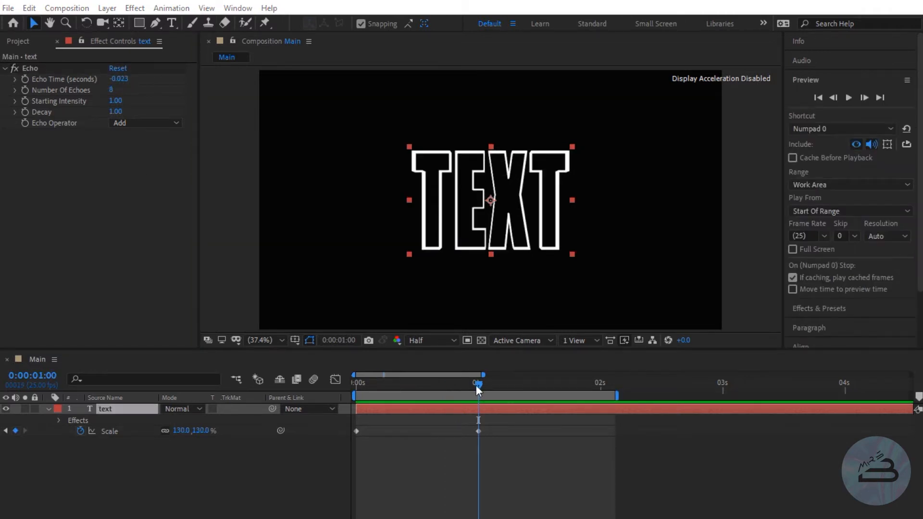
Apply Easy Ease to both Scale keyframes of the text layer
drag(475, 385, 434, 401)
drag(509, 435, 336, 431)
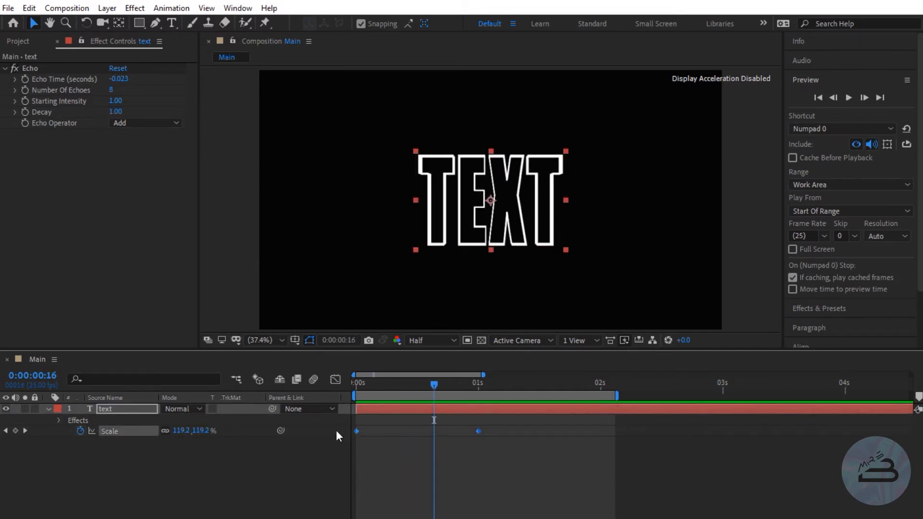
key(F9)
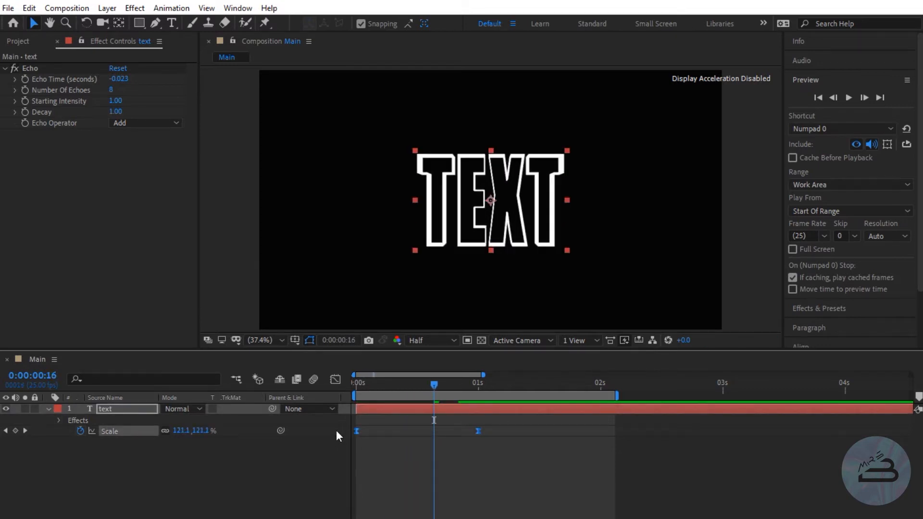
Shape the text layer's Scale speed graph into a steep peak midway between its two keyframes
click(336, 378)
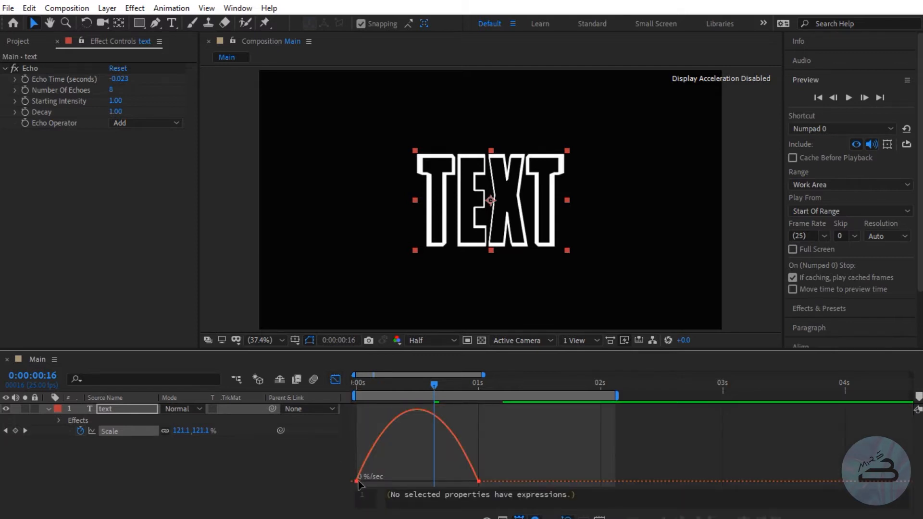
drag(376, 481, 414, 482)
mouse_move(433, 384)
mouse_down()
mouse_move(405, 382)
mouse_move(436, 386)
mouse_move(420, 383)
mouse_up()
drag(411, 480, 432, 485)
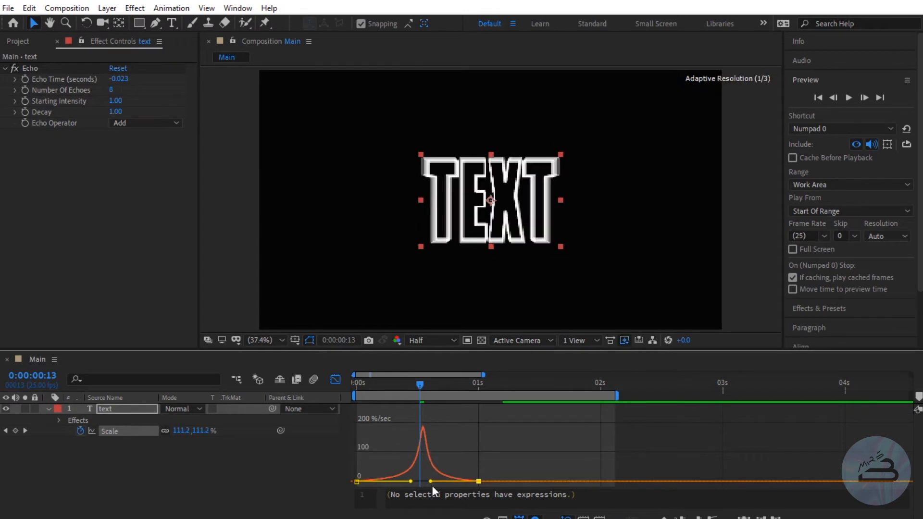
drag(420, 384, 456, 403)
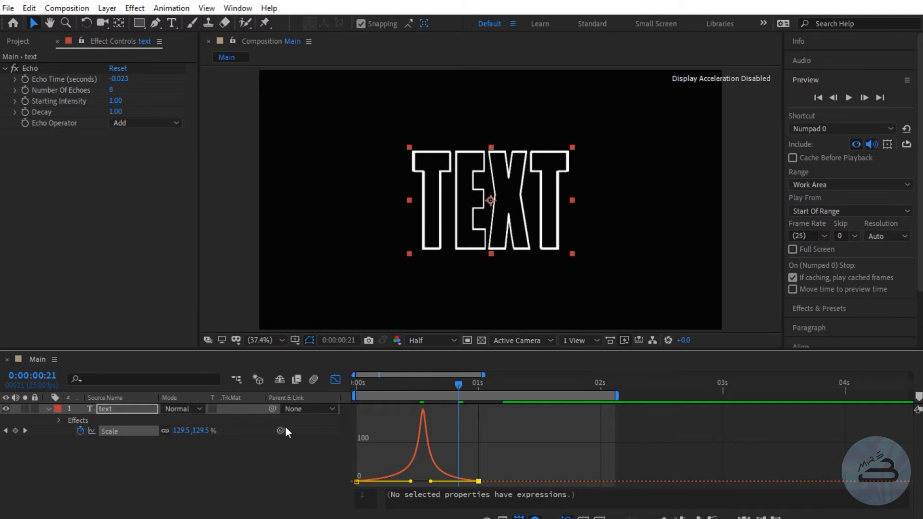
Add a loopOut expression with a quoted loop type to the text layer's Scale so the animation repeats
key(alt+shift+equal)
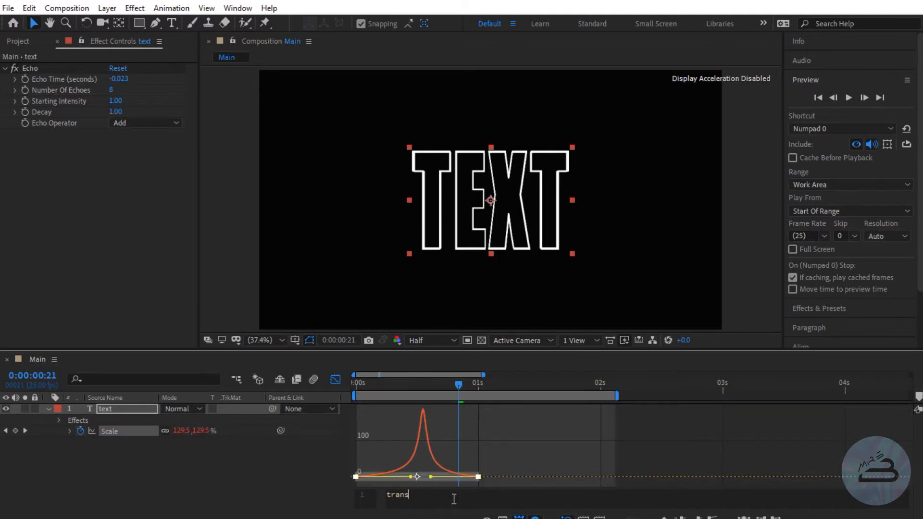
key(BackSpace)
key(BackSpace)
key(BackSpace)
key(BackSpace)
key(BackSpace)
text(loopOut()
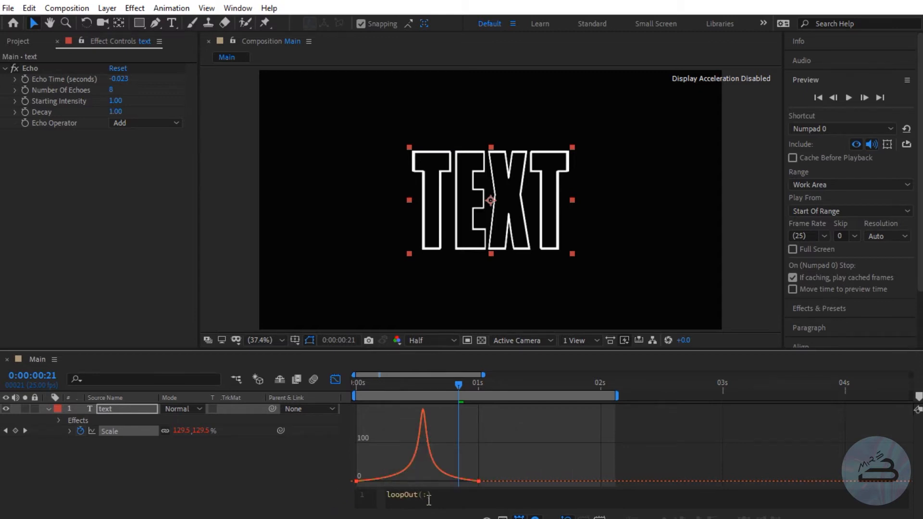
key(BackSpace)
text(")
double_click(443, 482)
drag(456, 382, 411, 394)
click(311, 501)
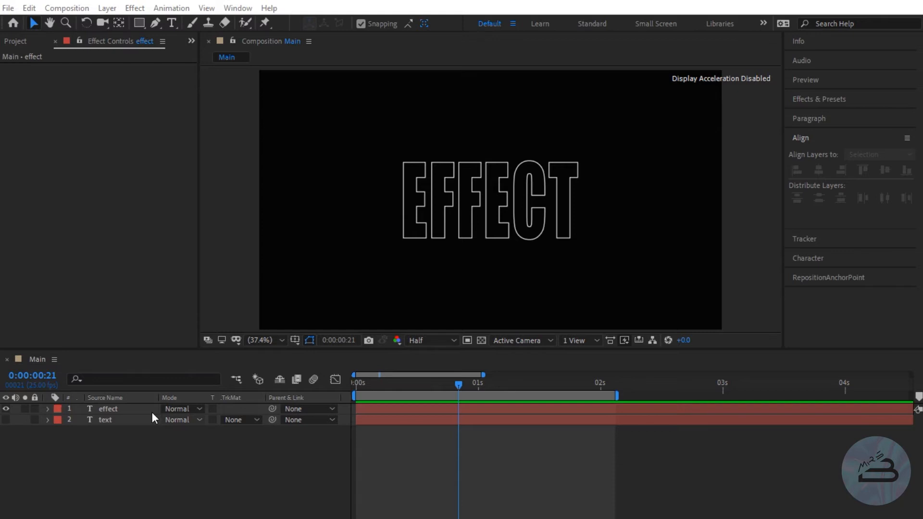
Create shapes from the effect text layer
click(122, 410)
right_click(122, 411)
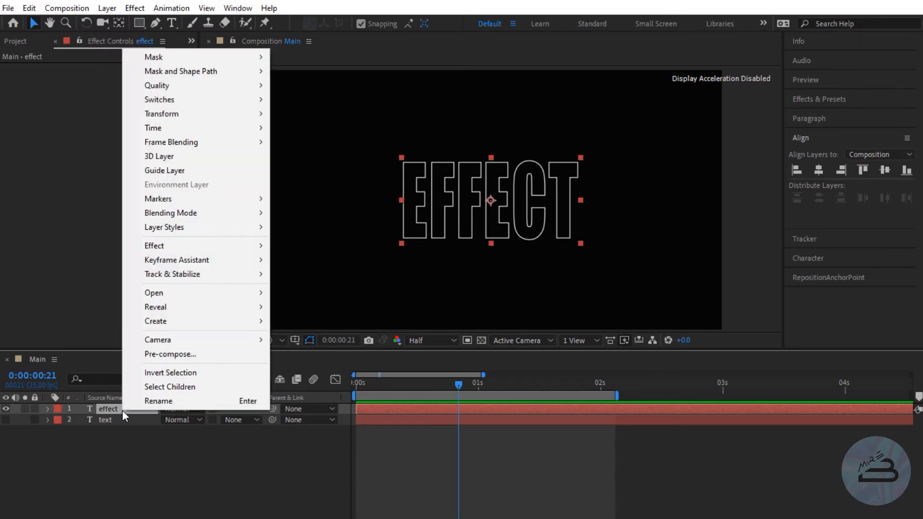
mouse_move(159, 325)
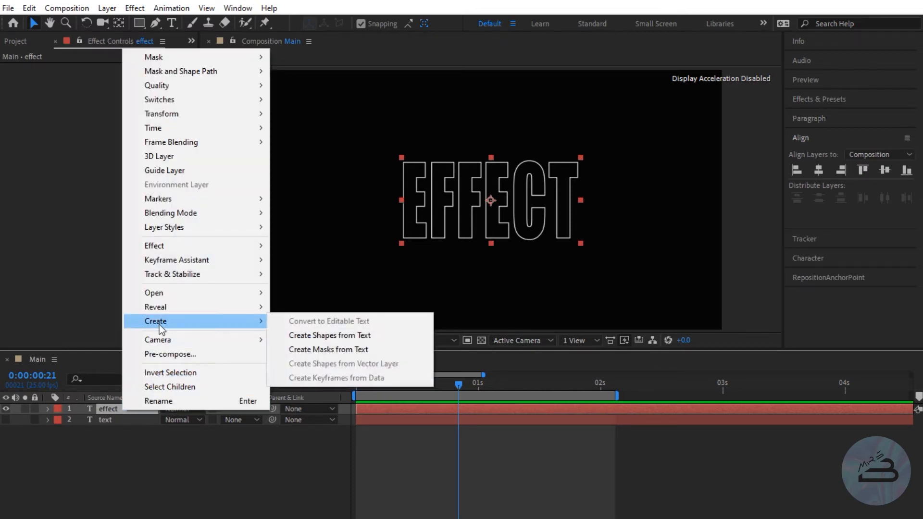
click(337, 337)
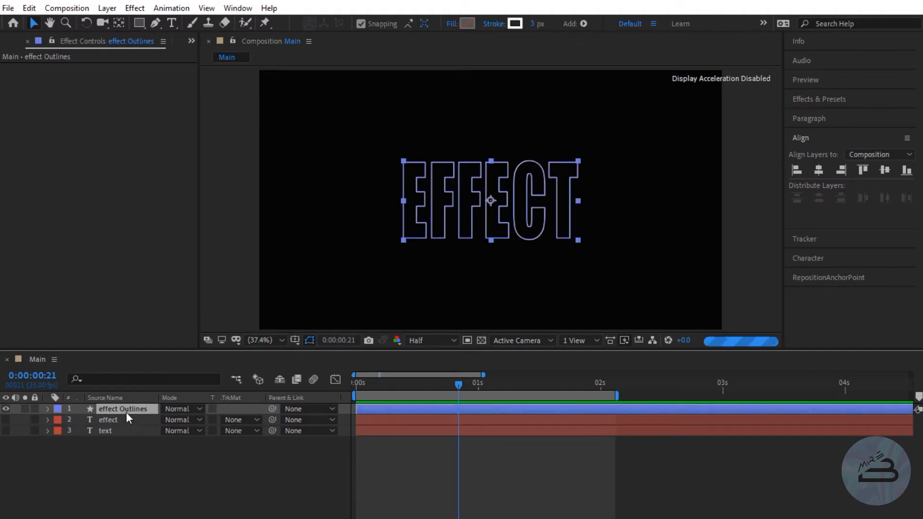
Keyframe the effect Outlines layer's Position at 727, 540 at 0 seconds and at 1166, 540 at 1 second
key(p)
click(81, 419)
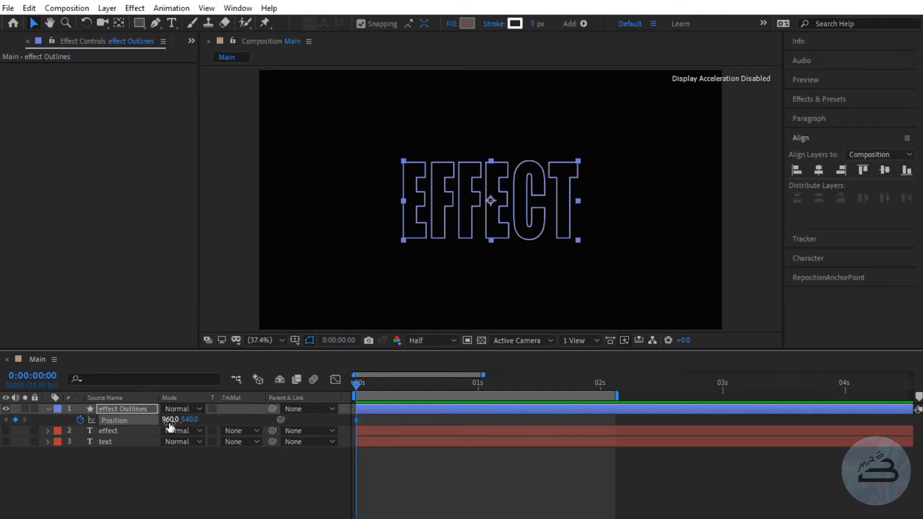
click(240, 420)
drag(356, 386, 479, 397)
click(171, 419)
text(1052)
key(Return)
drag(173, 419, 223, 428)
click(242, 507)
Apply Echo to the effect Outlines layer with 40 echoes and an Echo Time of -0.005 seconds
click(115, 411)
click(135, 8)
click(155, 38)
drag(478, 384, 356, 385)
click(111, 90)
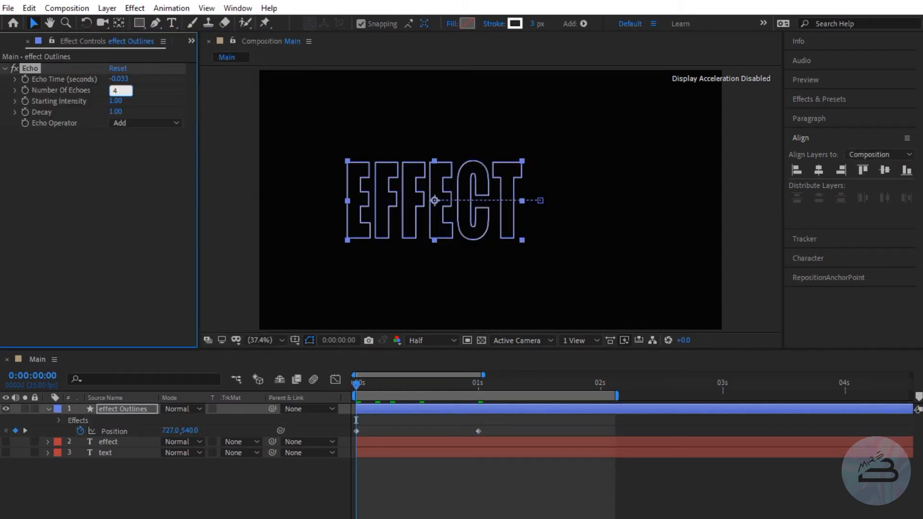
text(40)
key(Return)
click(84, 269)
Set the Echo Operator of the effect Outlines layer to Composite In Front
drag(356, 384, 478, 410)
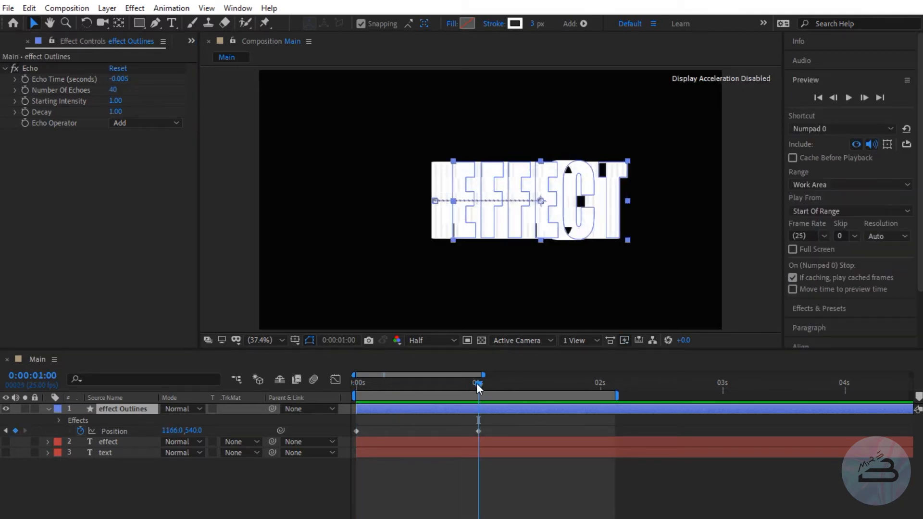
drag(477, 384, 407, 385)
click(137, 126)
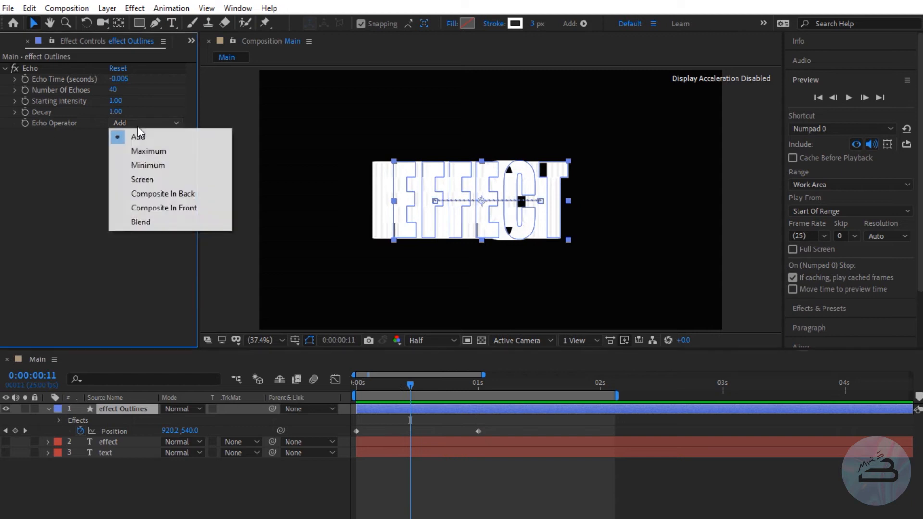
click(163, 207)
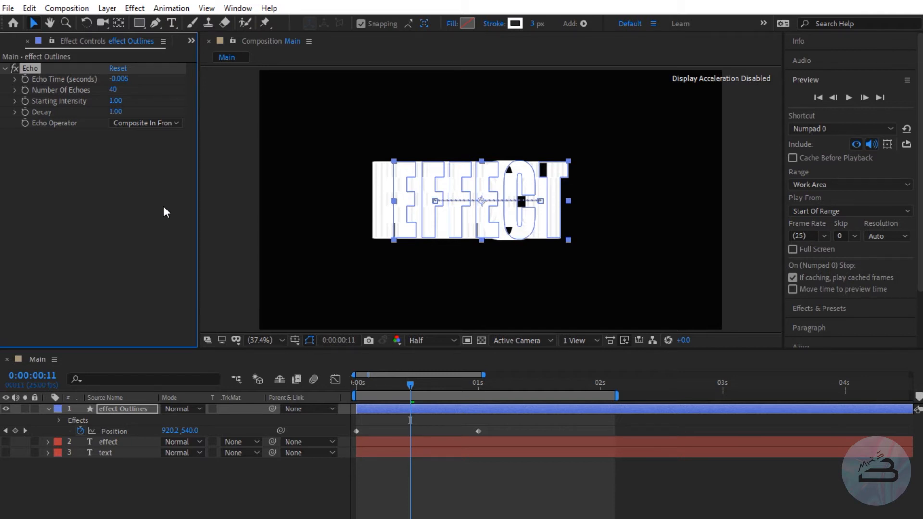
Change the effect Outlines layer's fill colour to black
click(128, 409)
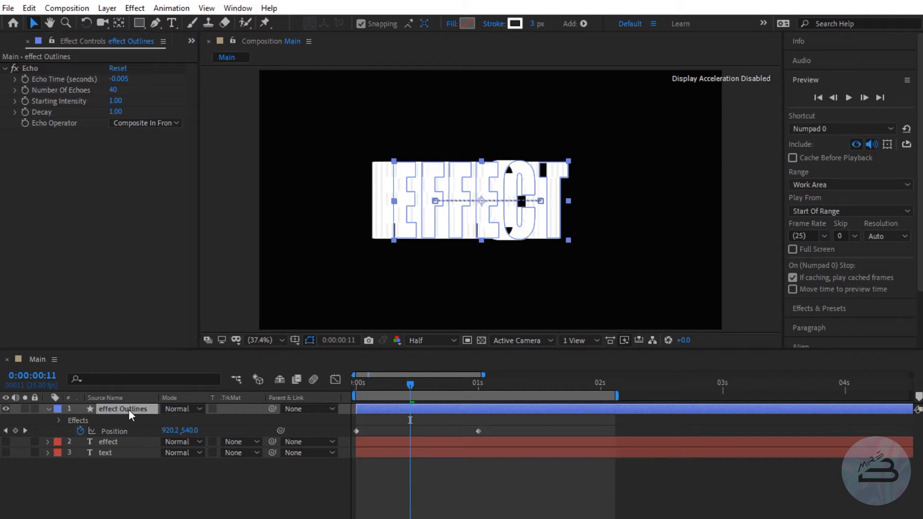
click(467, 23)
drag(105, 274, 1, 301)
click(297, 130)
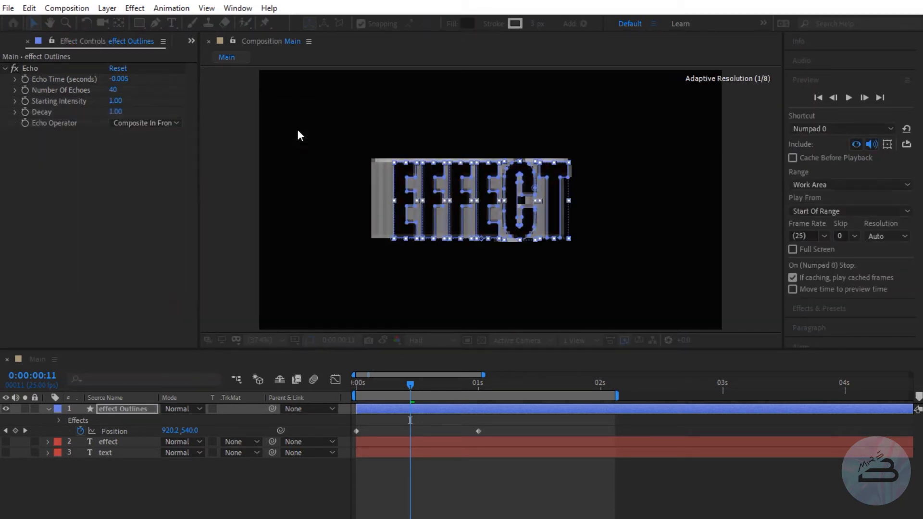
Apply Easy Ease to both Position keyframes of the effect Outlines layer and shape their speed graph into a sharp central peak
key(Home)
click(331, 431)
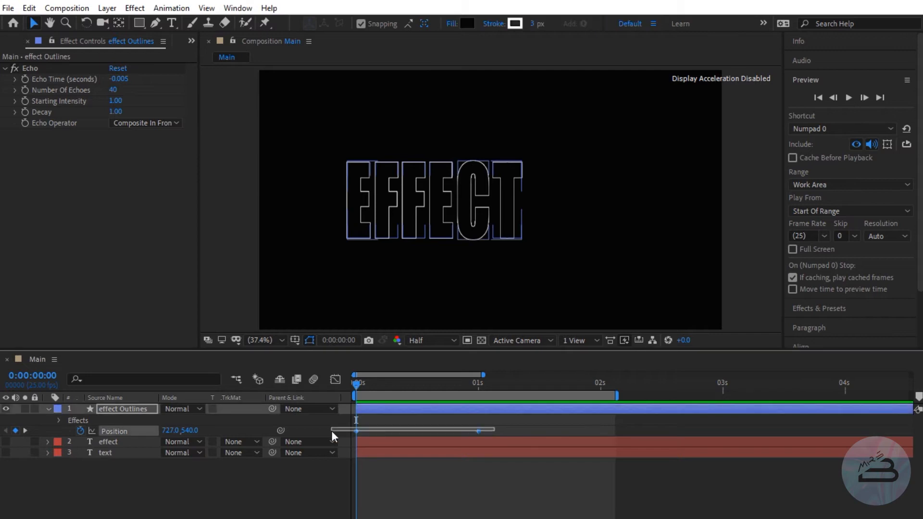
key(F9)
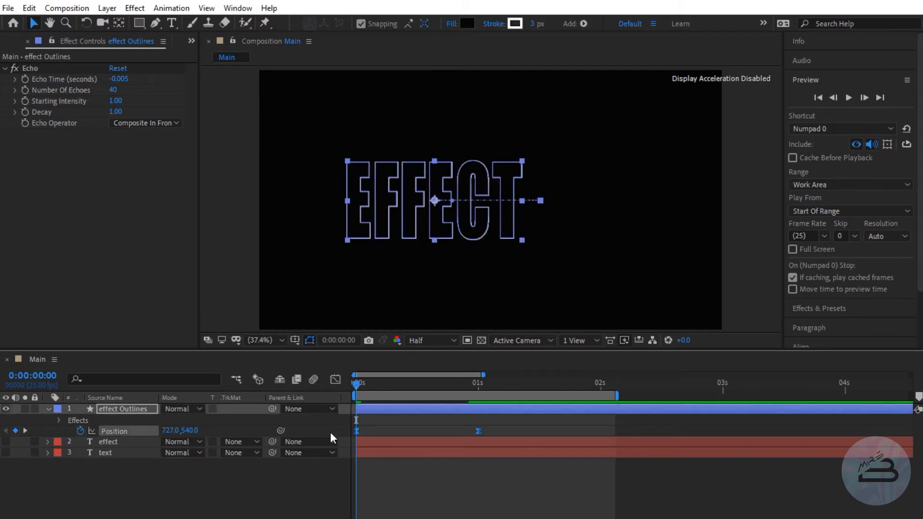
click(335, 380)
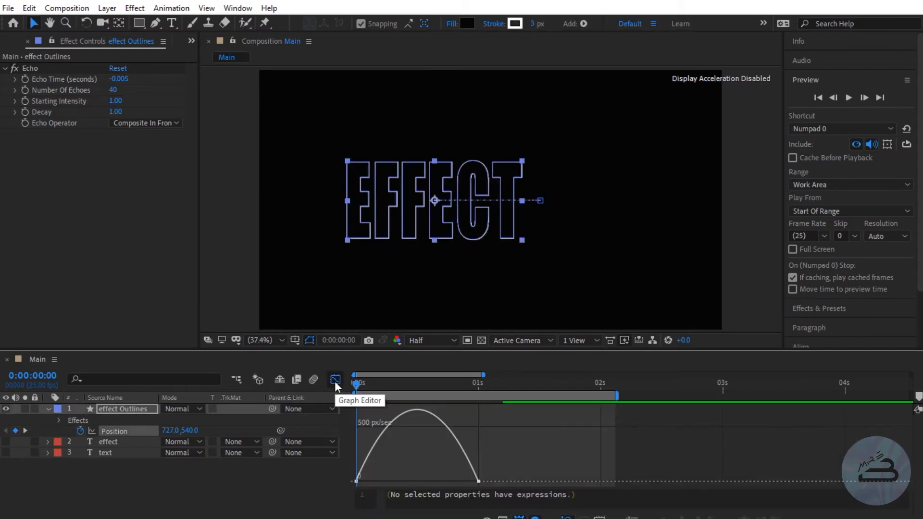
key(space)
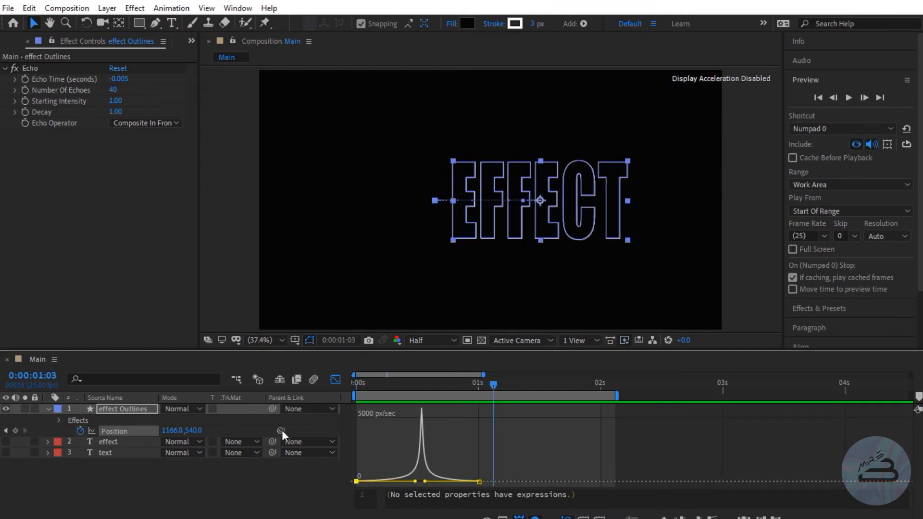
Add a loopOut expression with a quoted loop type to the effect Outlines layer's Position so the movement repeats
click(106, 428)
alt+click(81, 431)
text(loop)
double_click(405, 472)
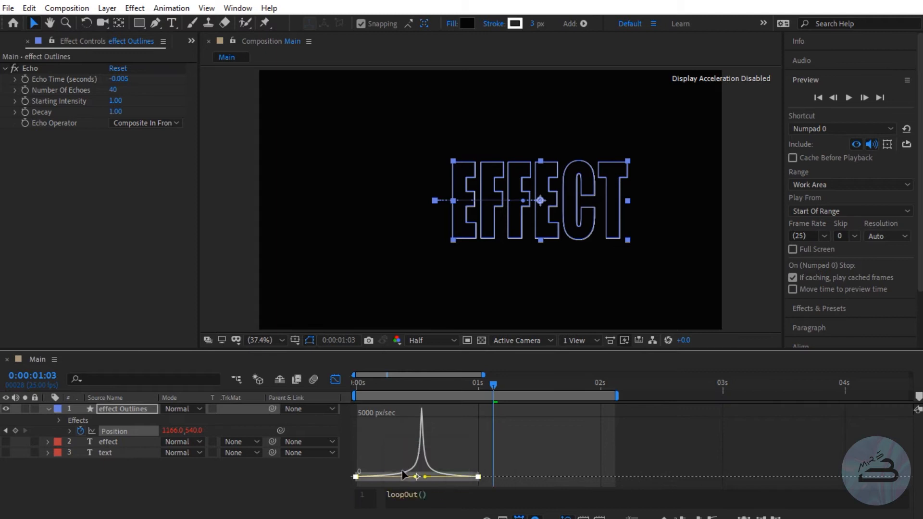
drag(464, 494, 386, 494)
text(loop)
double_click(419, 472)
text(")
double_click(445, 480)
click(526, 465)
drag(494, 385, 516, 426)
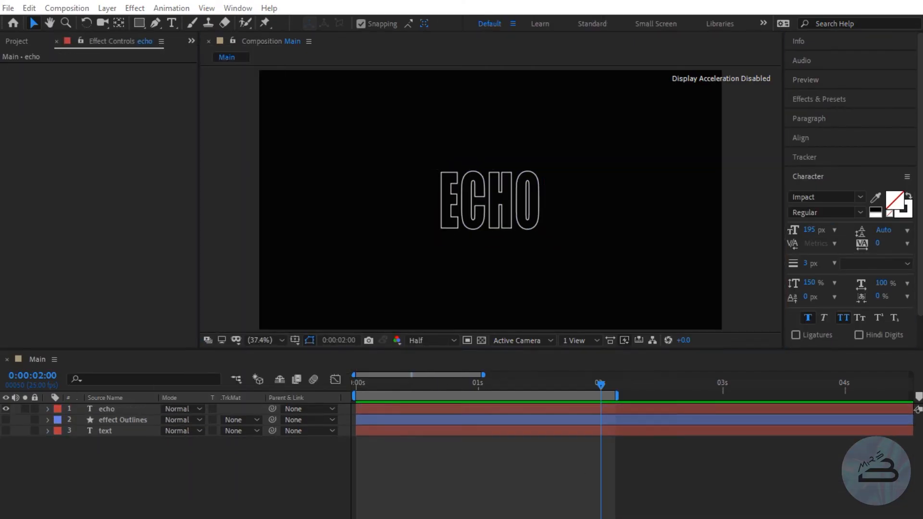
Create shapes from the echo text layer
right_click(123, 409)
mouse_move(172, 321)
click(329, 332)
Extend the work area to just past 5 seconds and start Position keyframing on the echo Outlines layer at the centre
drag(483, 375, 518, 375)
drag(563, 396, 868, 395)
drag(546, 386, 451, 386)
key(p)
click(81, 420)
Keyframe the ECHO shape's Position at one-second intervals: lower right, upper right, lower left, upper left, and back to centre at 5 seconds
drag(531, 206, 664, 290)
drag(452, 386, 548, 385)
drag(614, 277, 665, 117)
drag(548, 386, 644, 386)
drag(654, 120, 337, 289)
drag(644, 386, 740, 386)
drag(354, 284, 314, 127)
drag(740, 385, 839, 396)
drag(315, 128, 486, 216)
Curve the motion path with the Pen tool at its upper-right, lower-left and upper-left points and return to 0 seconds
click(156, 23)
drag(662, 115, 610, 86)
drag(361, 270, 312, 253)
drag(322, 113, 377, 80)
click(32, 24)
click(91, 139)
click(806, 80)
drag(837, 389, 355, 387)
Refine the motion path's curve handles with the Pen tool into a smooth bow-tie loop
click(156, 23)
drag(662, 115, 706, 126)
drag(679, 248, 668, 268)
mouse_move(618, 104)
mouse_down()
mouse_move(622, 116)
mouse_move(604, 98)
mouse_up()
drag(436, 304, 410, 292)
Preview the ECHO shape's movement along its curved motion path
click(114, 419)
drag(356, 386, 736, 389)
click(848, 97)
click(847, 97)
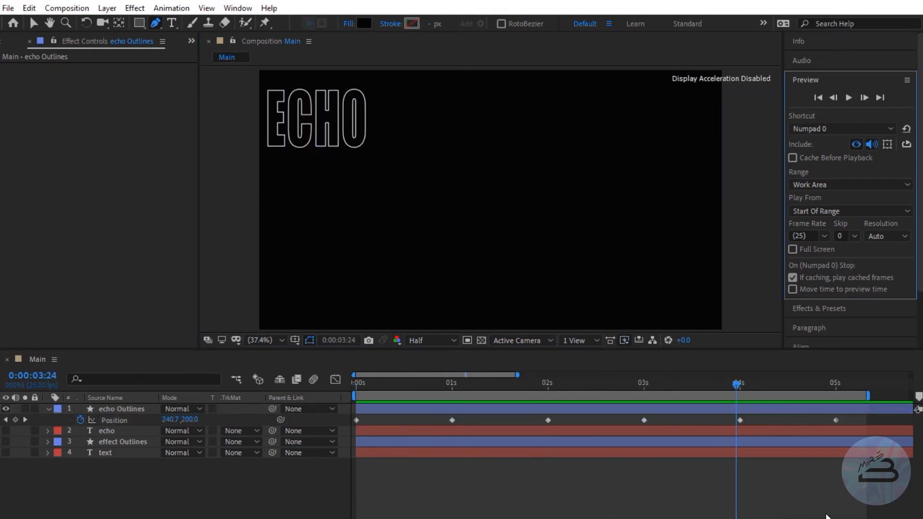
click(102, 67)
key(space)
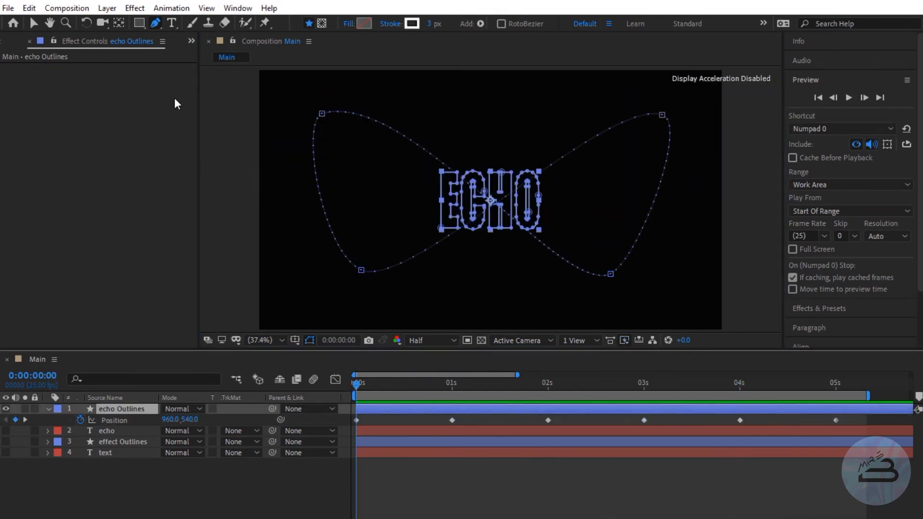
Apply the Echo effect to the echo Outlines layer and set its Echo Operator to Composite In Front
click(134, 8)
click(148, 38)
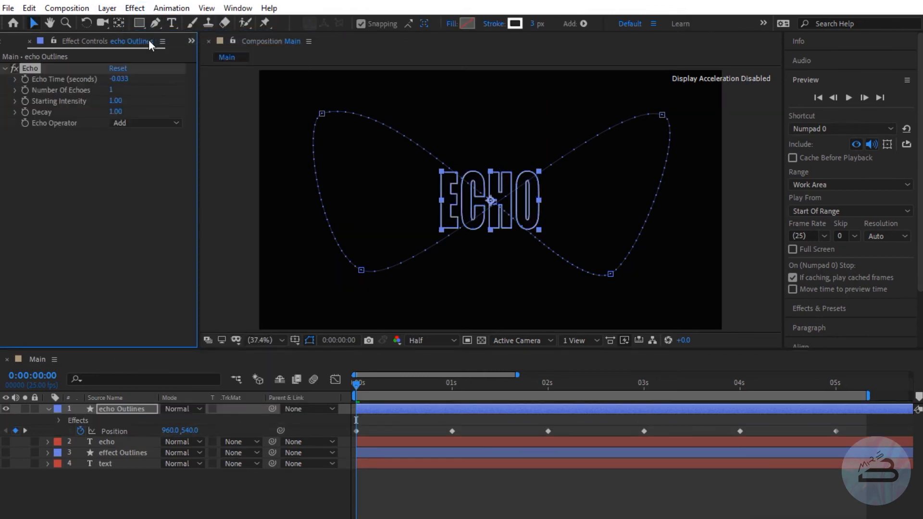
click(144, 123)
click(166, 208)
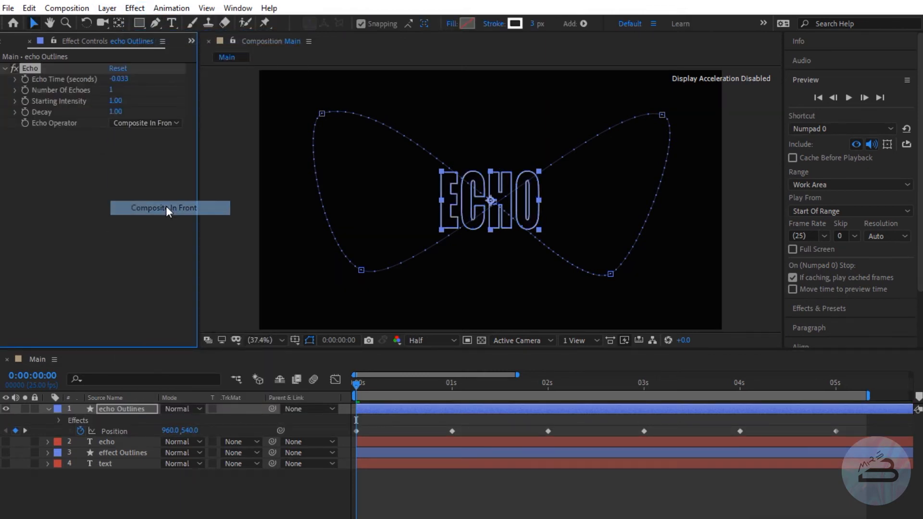
Set the fill colour of the echo Outlines shape to black
click(129, 413)
click(469, 26)
drag(107, 260, 4, 292)
click(286, 131)
Set the Echo effect's Number of Echoes to 30 and Echo Time to -0.013 seconds, and preview the trail
click(111, 90)
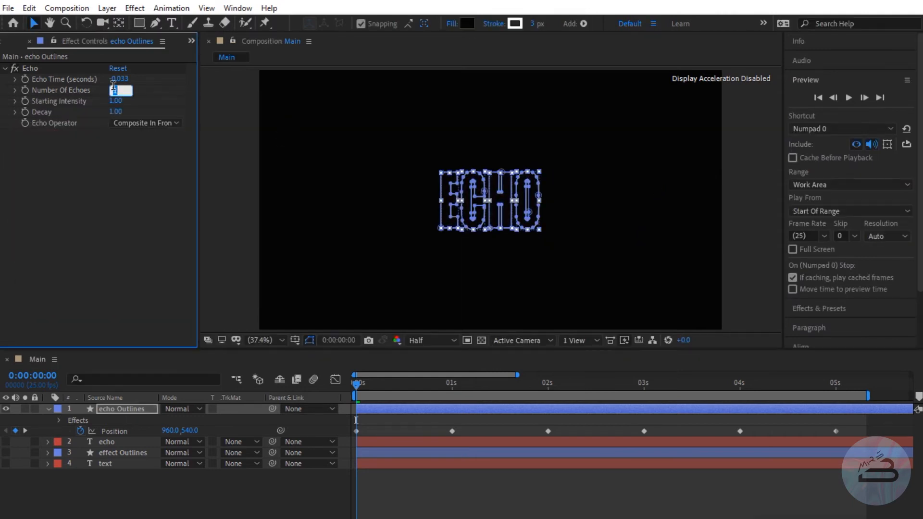
text(30)
key(Return)
click(122, 78)
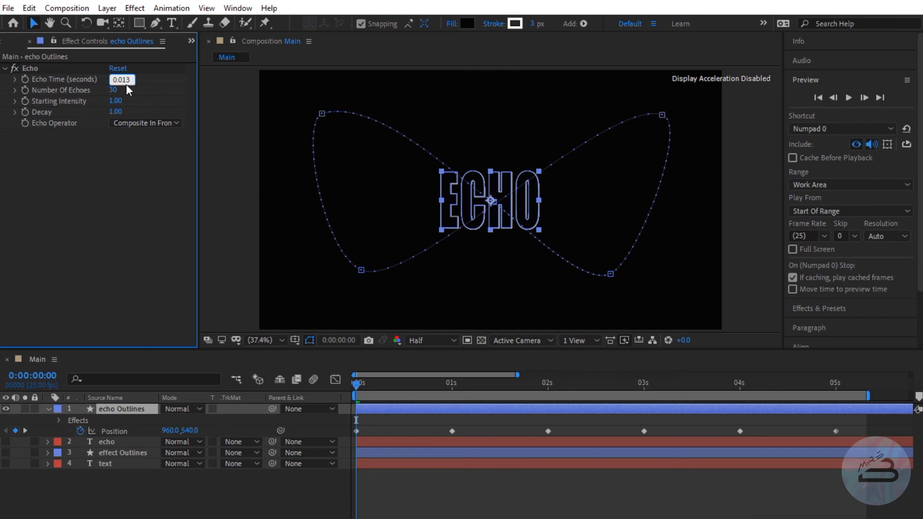
text(-0.013)
click(848, 97)
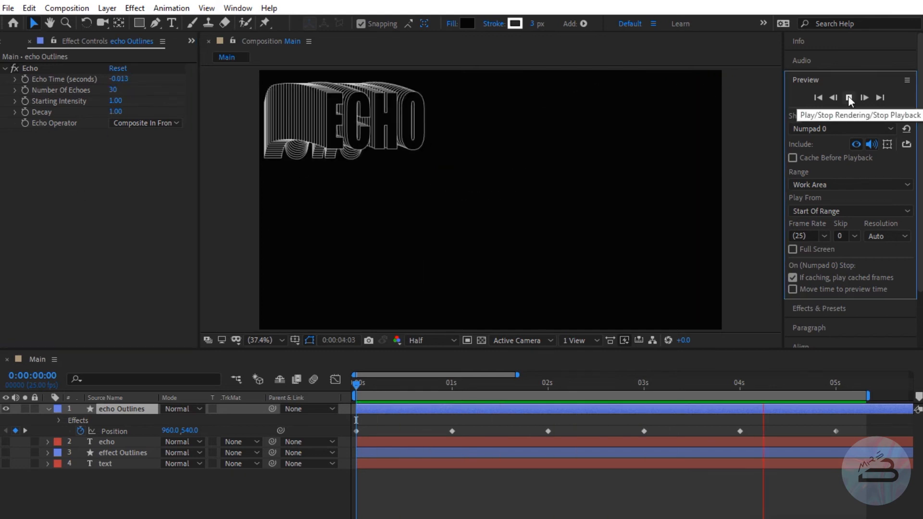
click(848, 98)
Apply Easy Ease to all Position keyframes of the echo Outlines layer
drag(853, 422, 348, 433)
right_click(451, 431)
mouse_move(528, 421)
click(658, 466)
Adjust the Position speed curve's handles in the Graph Editor to moderate speed peaks between all keyframes, previewing the motion
click(335, 380)
drag(850, 486, 348, 451)
drag(388, 476, 453, 476)
click(849, 98)
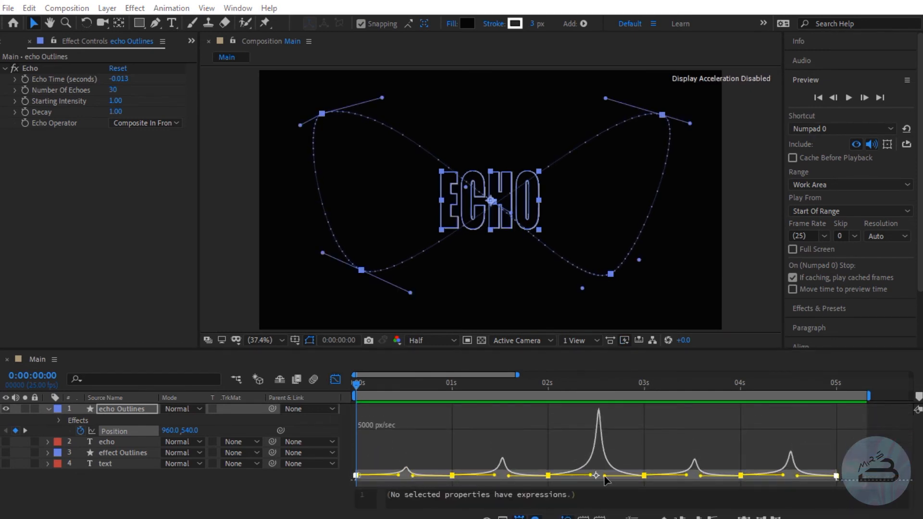
drag(604, 476, 578, 468)
click(849, 98)
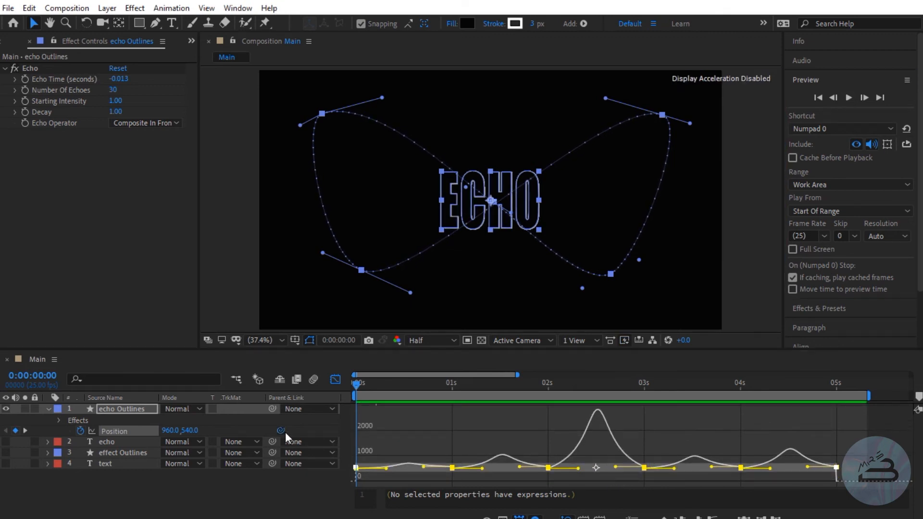
Add the expression loopOut("cycle") to the echo Outlines layer's Position and scrub past the last keyframe to check the loop
click(284, 432)
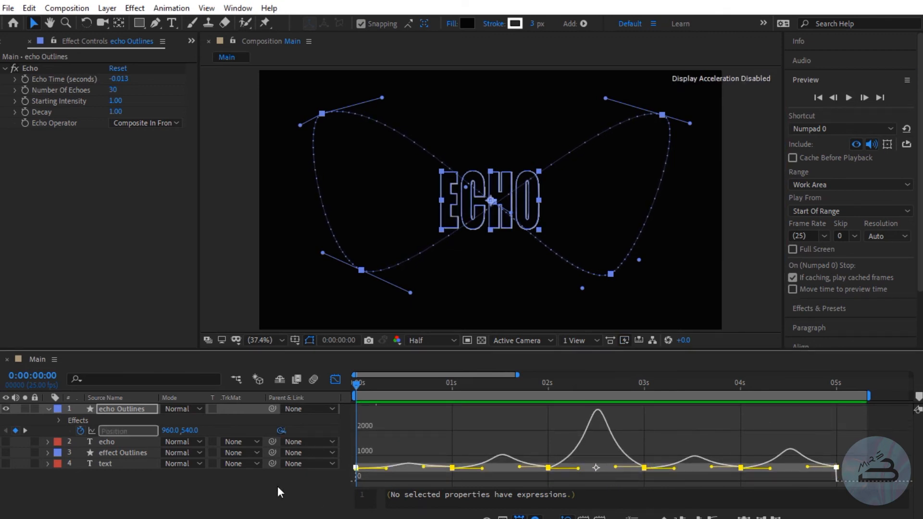
click(287, 507)
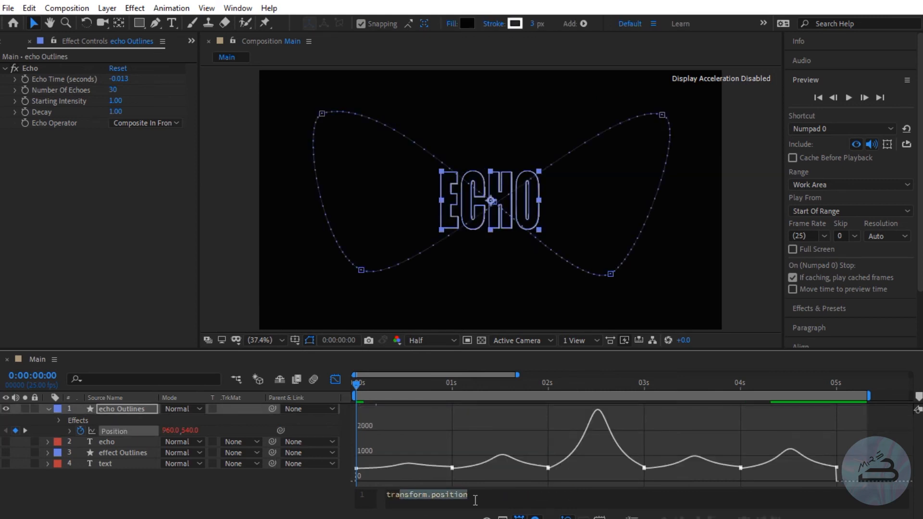
key(BackSpace)
text(дloopOut(")
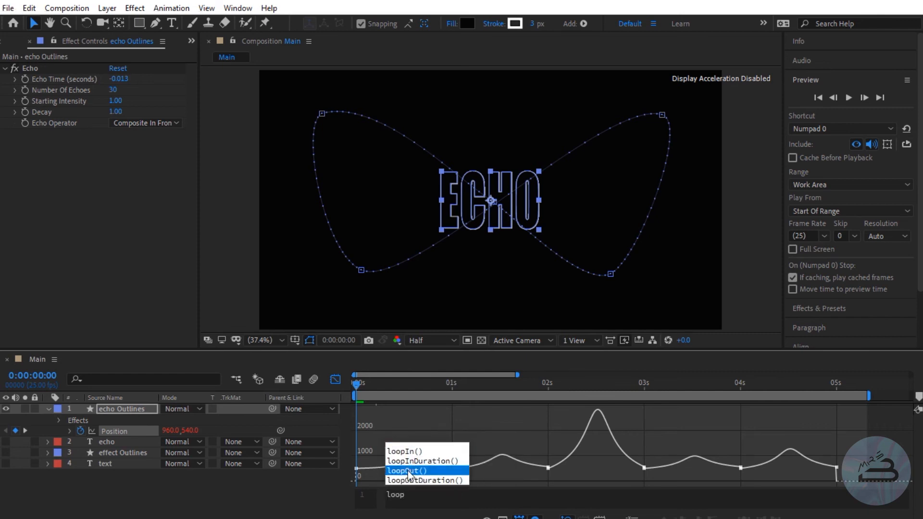
click(408, 472)
text("cycle"))
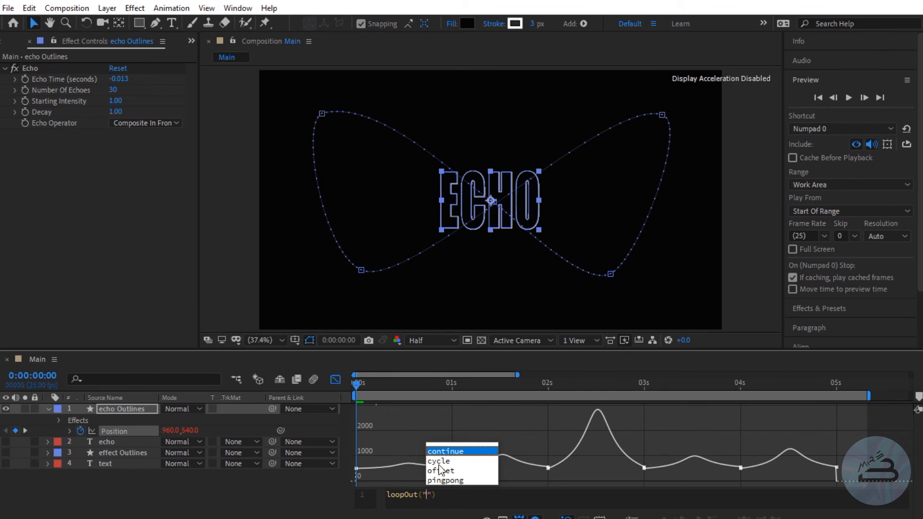
click(438, 462)
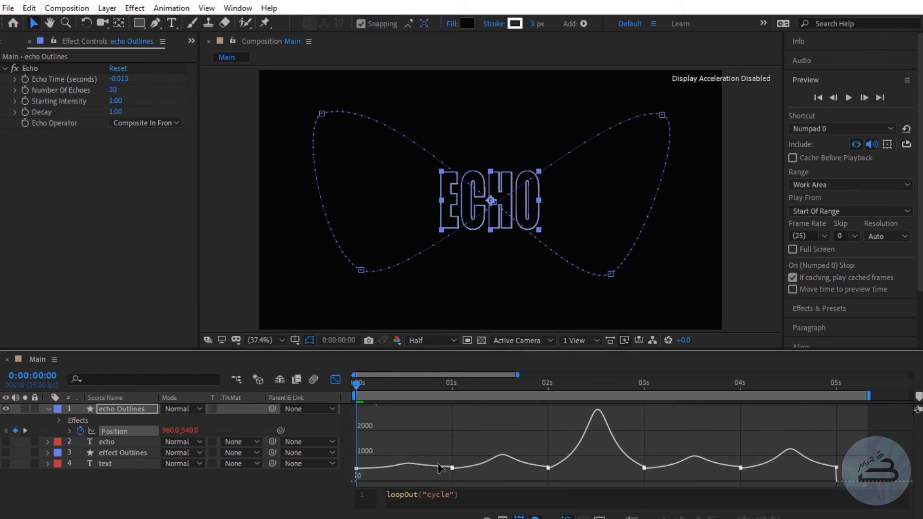
click(299, 506)
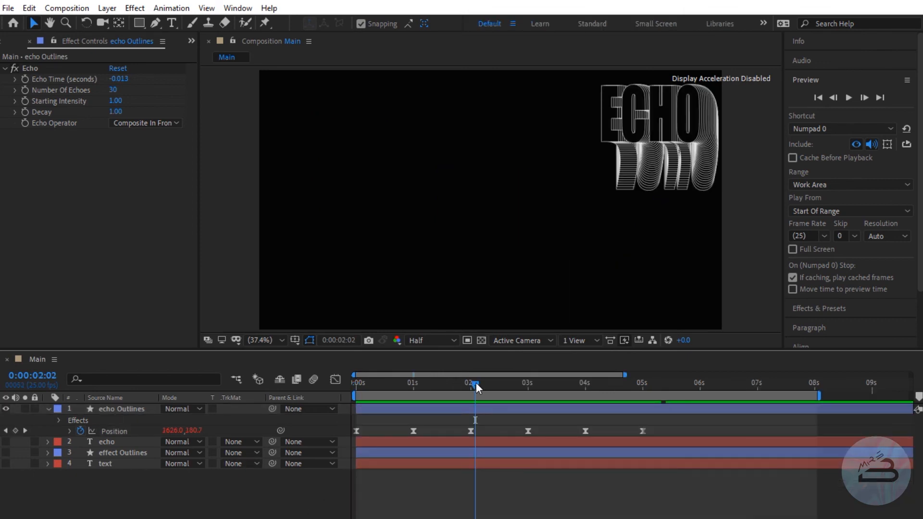
drag(475, 383, 780, 427)
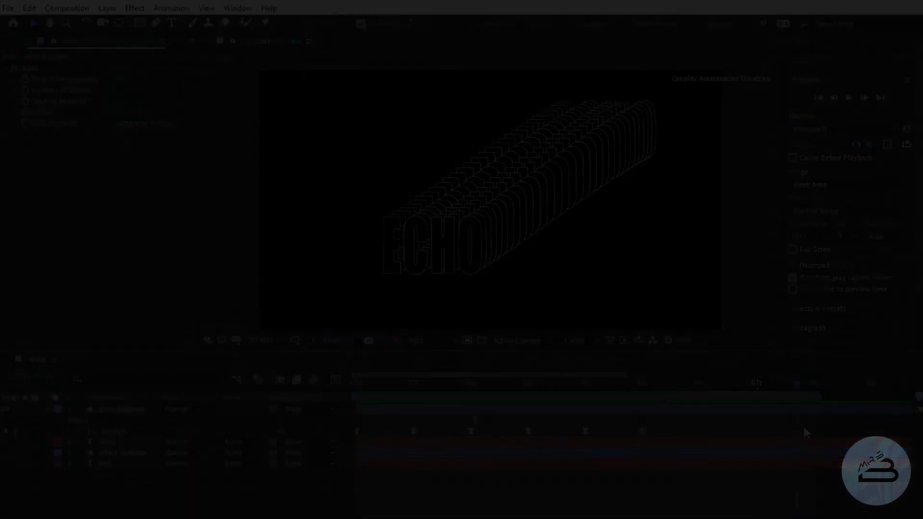